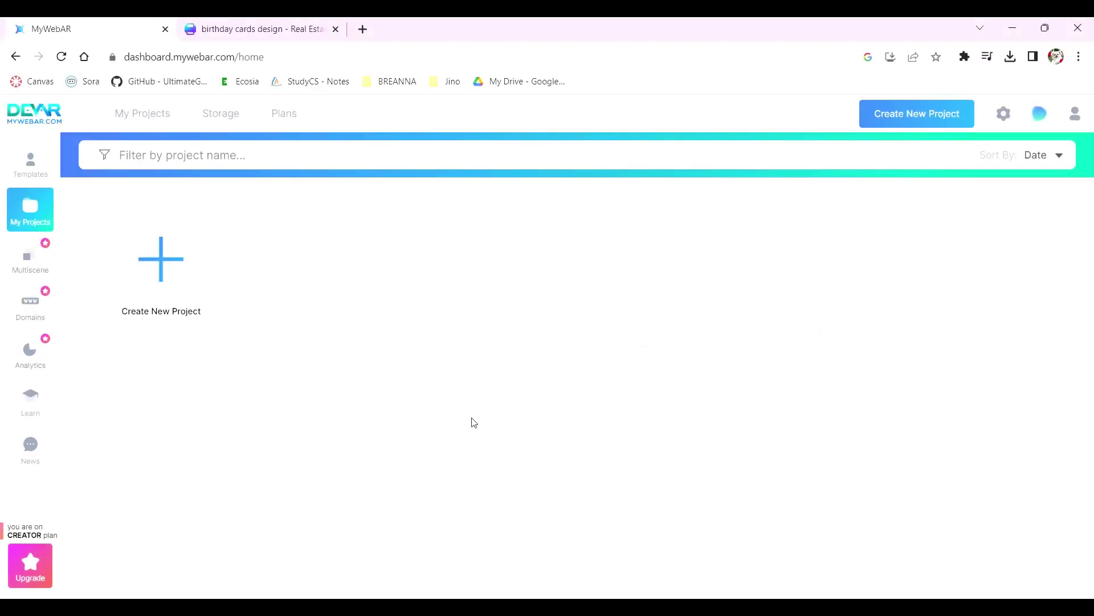
- Create a new project of the "AR in the Real World" experience type
left_click(161, 263)
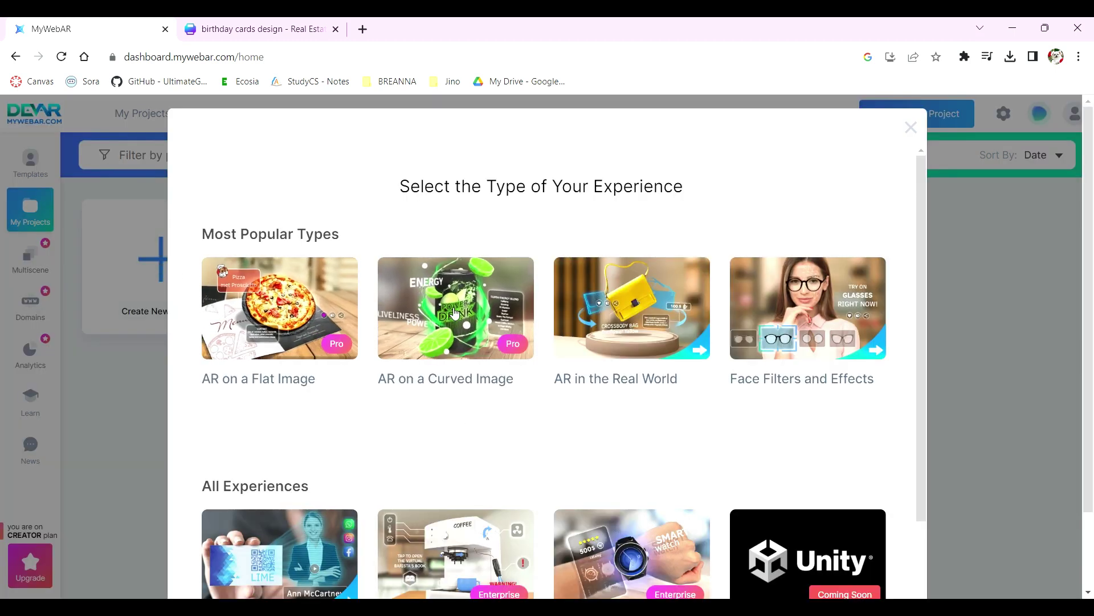
left_click(652, 310)
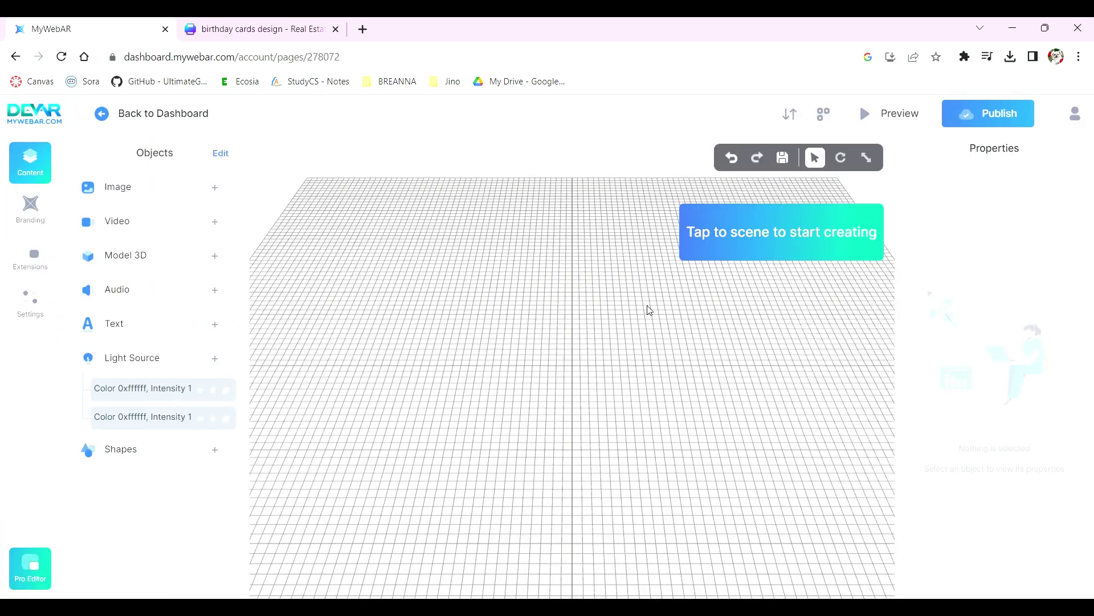
scroll(583, 360, "up", 6)
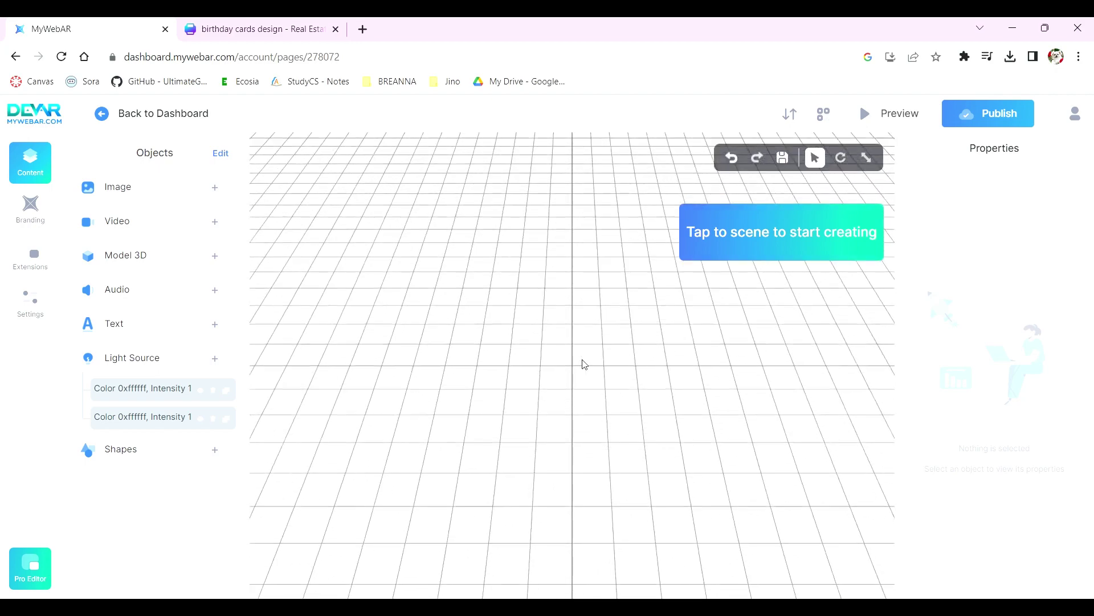
scroll(583, 360, "down", 12)
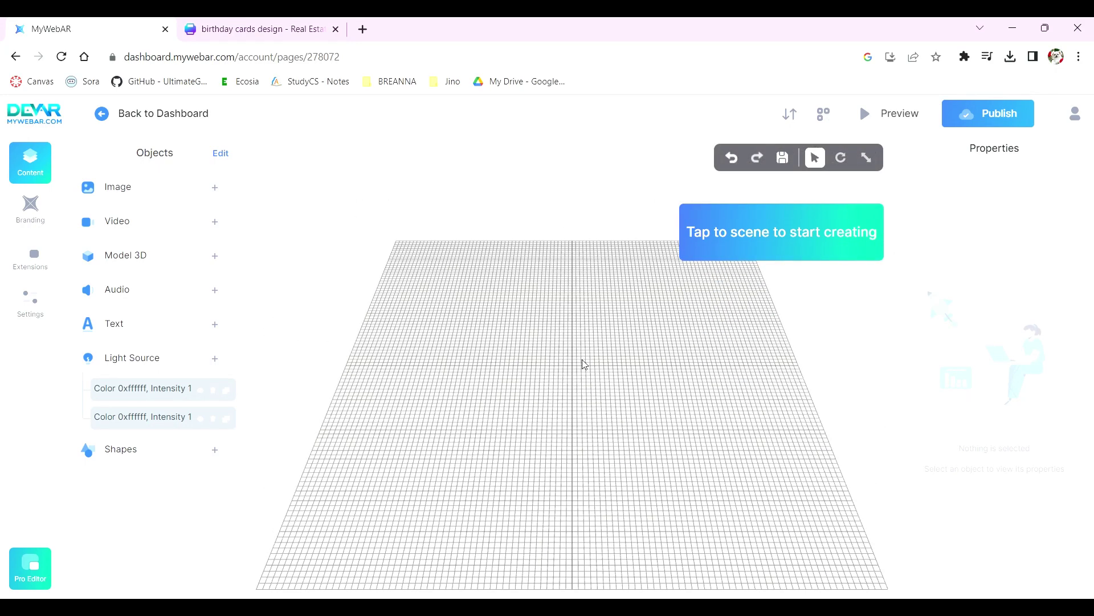
mouse_move(582, 360)
left_mouse_down()
mouse_move(529, 280)
mouse_move(562, 339)
mouse_move(583, 350)
left_mouse_up()
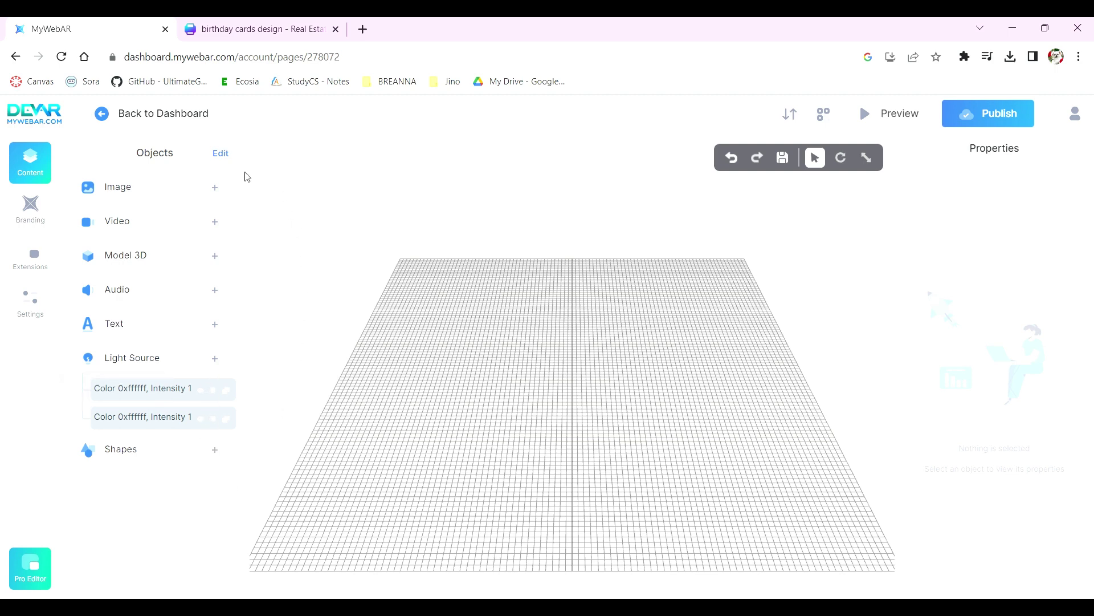
- Add the "Happy Birthday!" speech-bubble sticker from the Stickers category of the image library to the scene
left_click(221, 190)
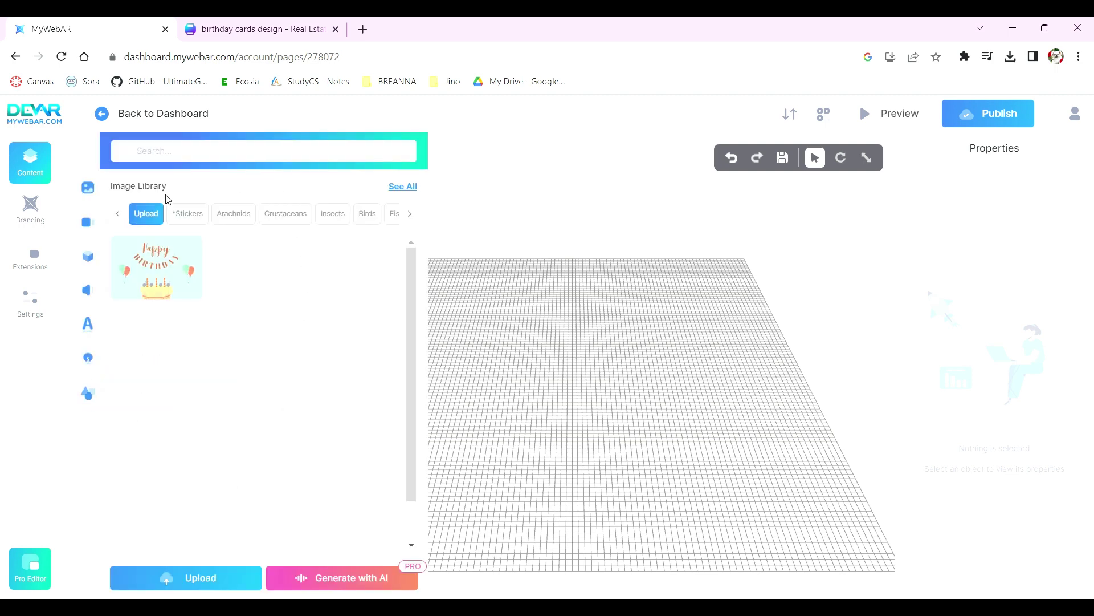
left_click(181, 213)
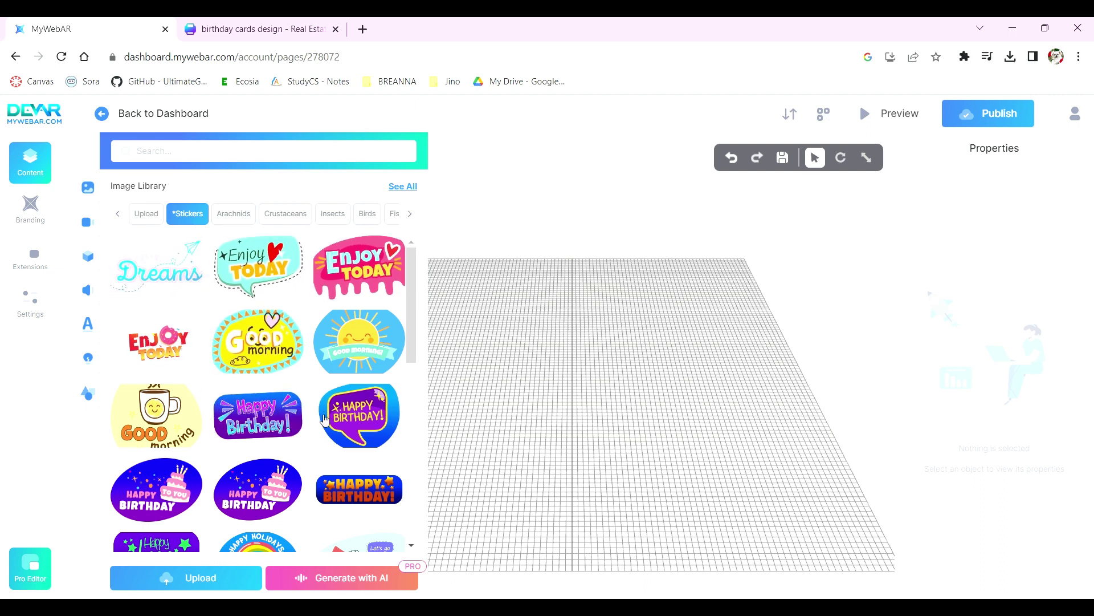
left_click(345, 422)
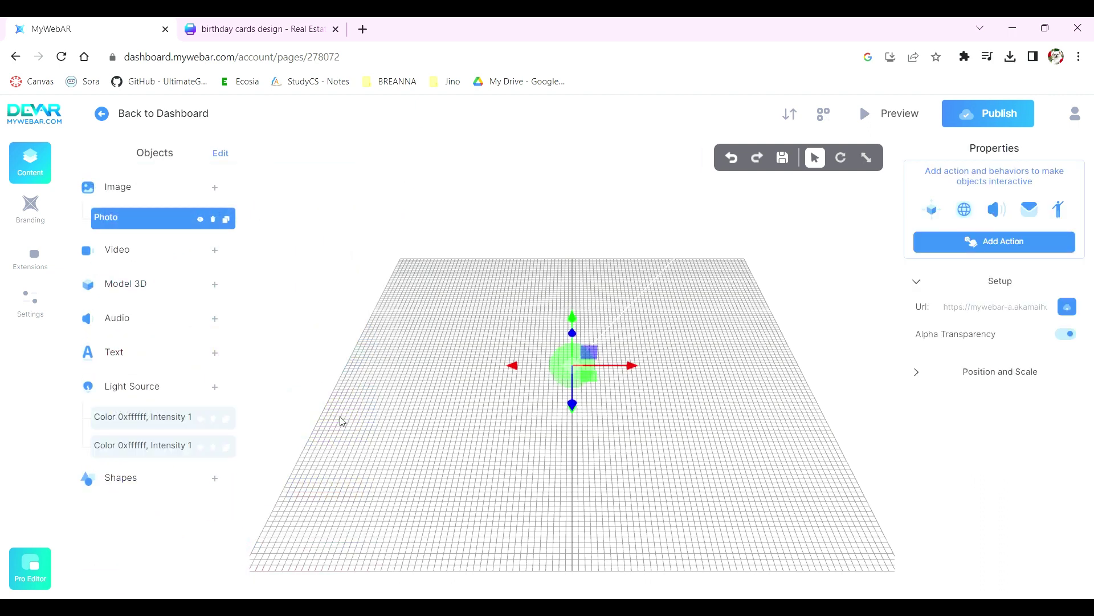
scroll(523, 382, "up", 3)
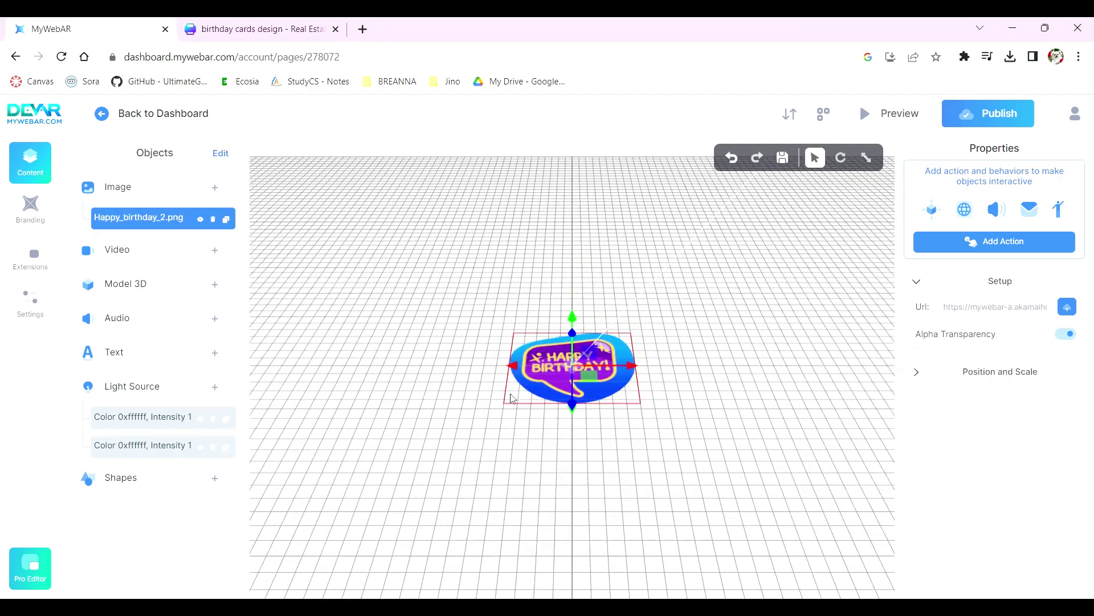
scroll(507, 402, "up", 3)
- Shift the Happy Birthday sticker slightly from the scene centre and tilt it freehand with the rotate tool
left_click_drag(551, 491, 473, 456)
left_click_drag(571, 307, 573, 301)
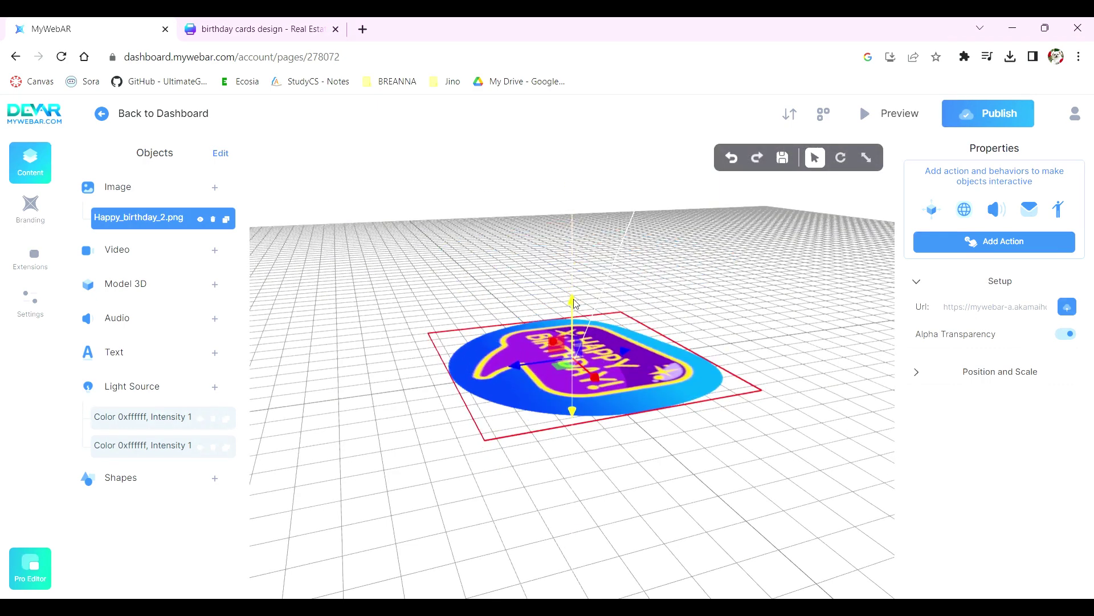
left_click_drag(506, 375, 364, 414)
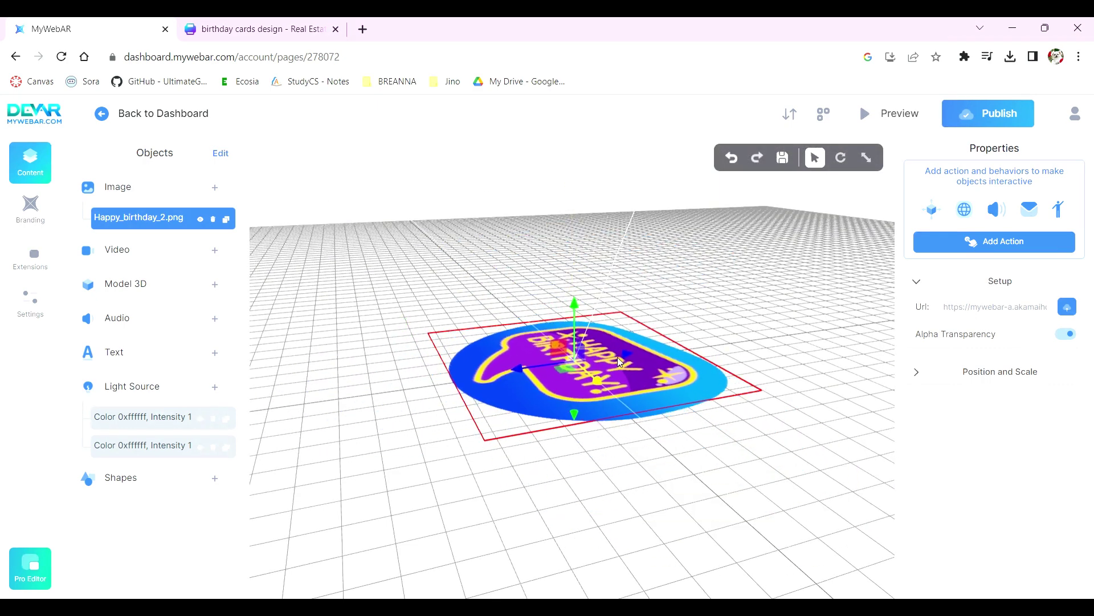
left_click(842, 158)
left_click_drag(536, 331, 420, 227)
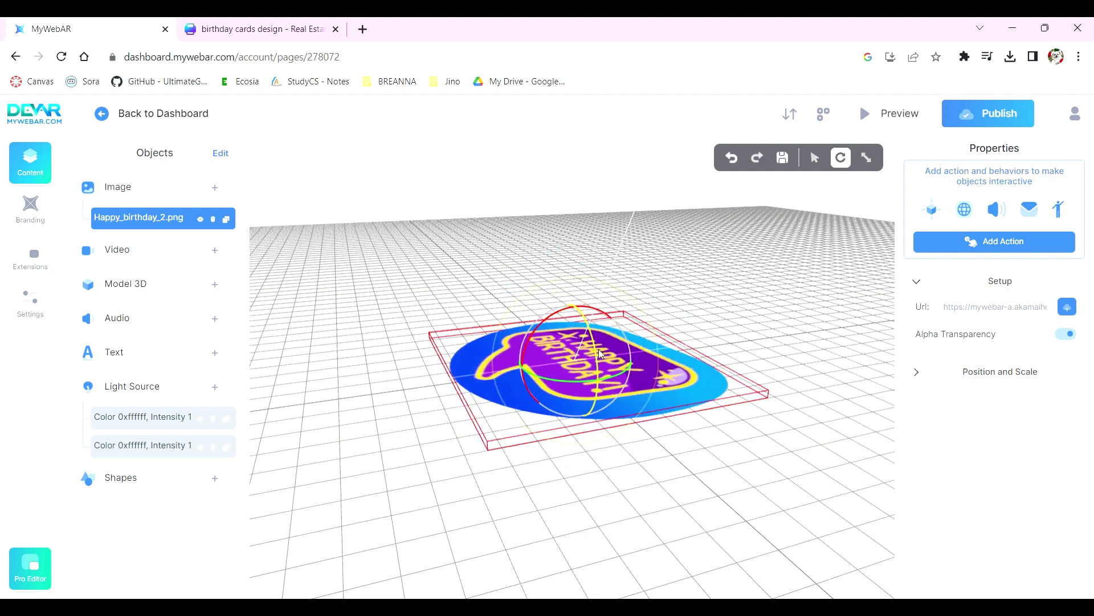
left_click_drag(591, 319, 562, 462)
mouse_move(574, 381)
left_mouse_down()
mouse_move(587, 387)
mouse_move(577, 381)
left_mouse_up()
- Stretch the Happy Birthday sticker freehand to a scale of about 1.2 in X, 1.07 in Y and 0.9 in Z
left_click(866, 158)
left_click_drag(611, 279, 572, 483)
mouse_move(523, 359)
left_mouse_down()
mouse_move(494, 357)
mouse_move(516, 358)
left_mouse_up()
left_click_drag(560, 416, 562, 426)
left_click_drag(480, 536, 409, 479)
left_click(814, 158)
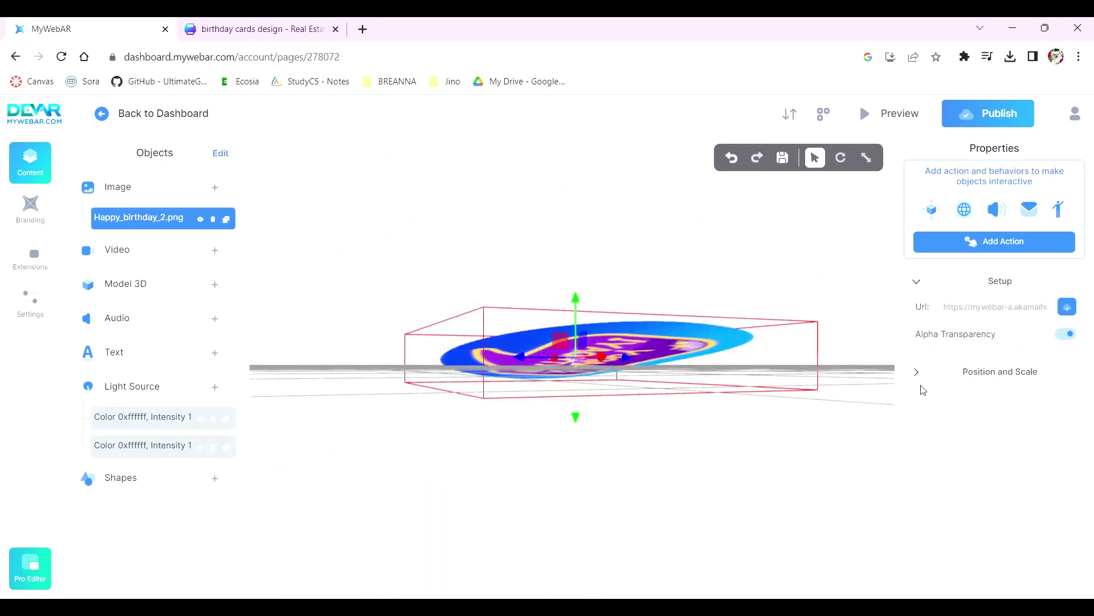
- Set the Happy Birthday sticker's X rotation to 0 and delete the sticker from the scene
left_click(922, 380)
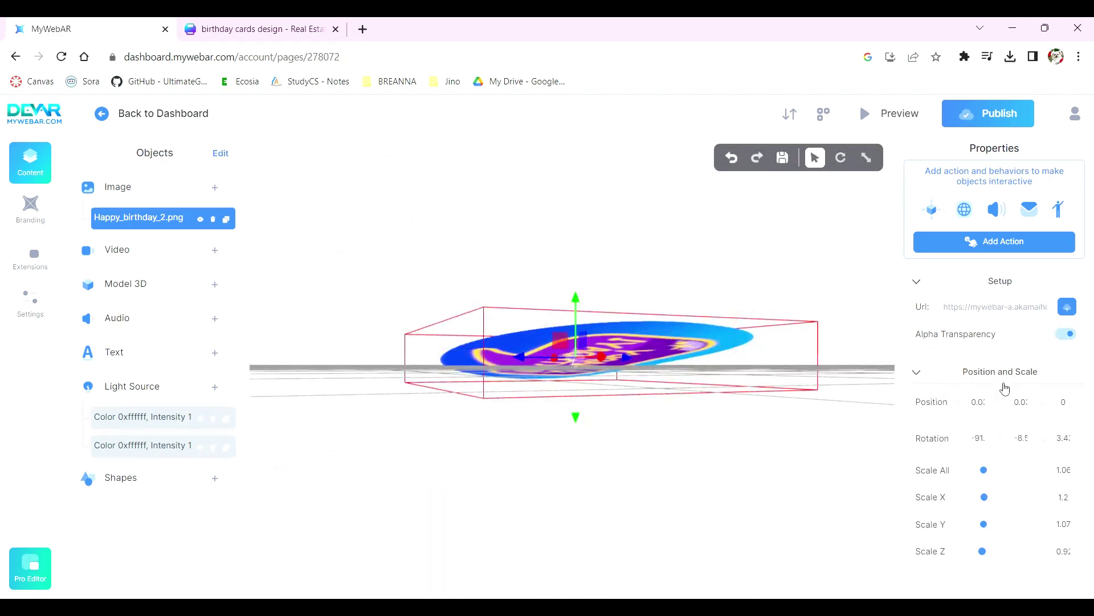
left_click(840, 158)
left_click_drag(546, 314, 536, 333)
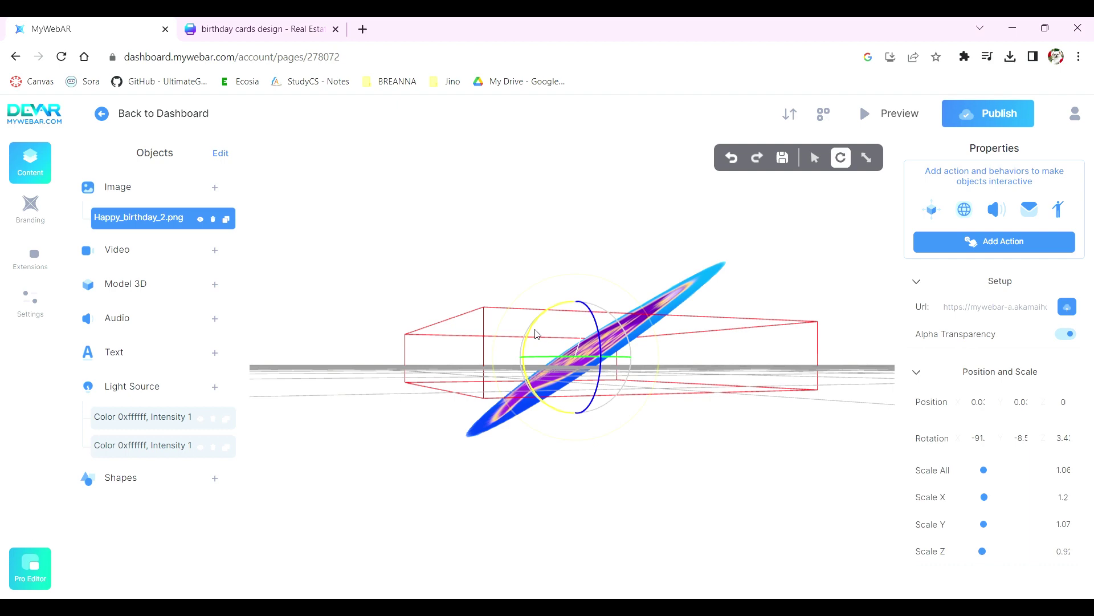
type("0")
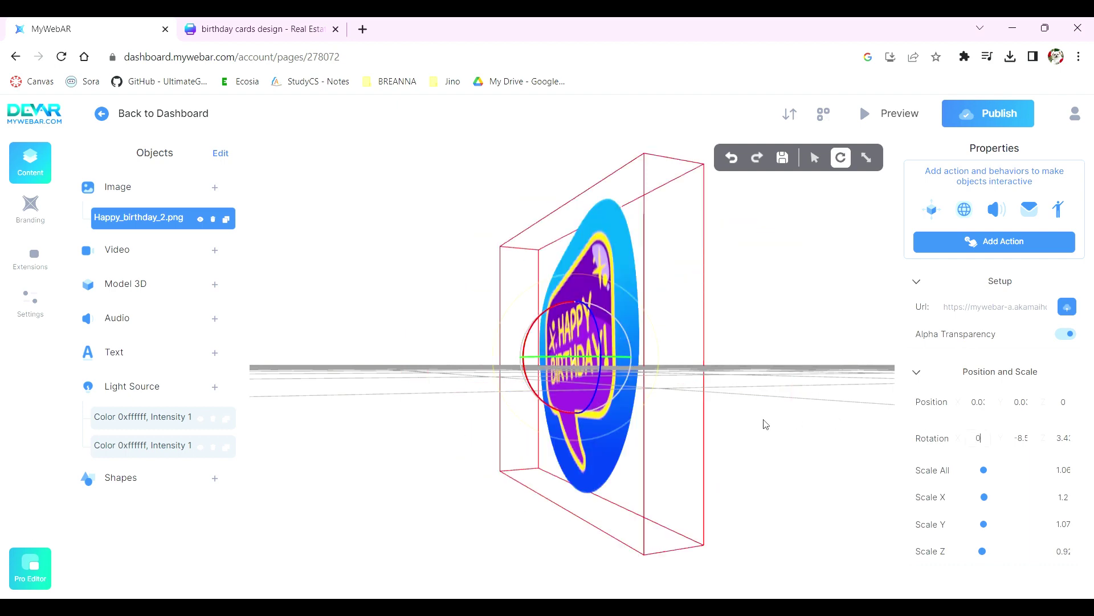
left_click_drag(730, 389, 833, 406)
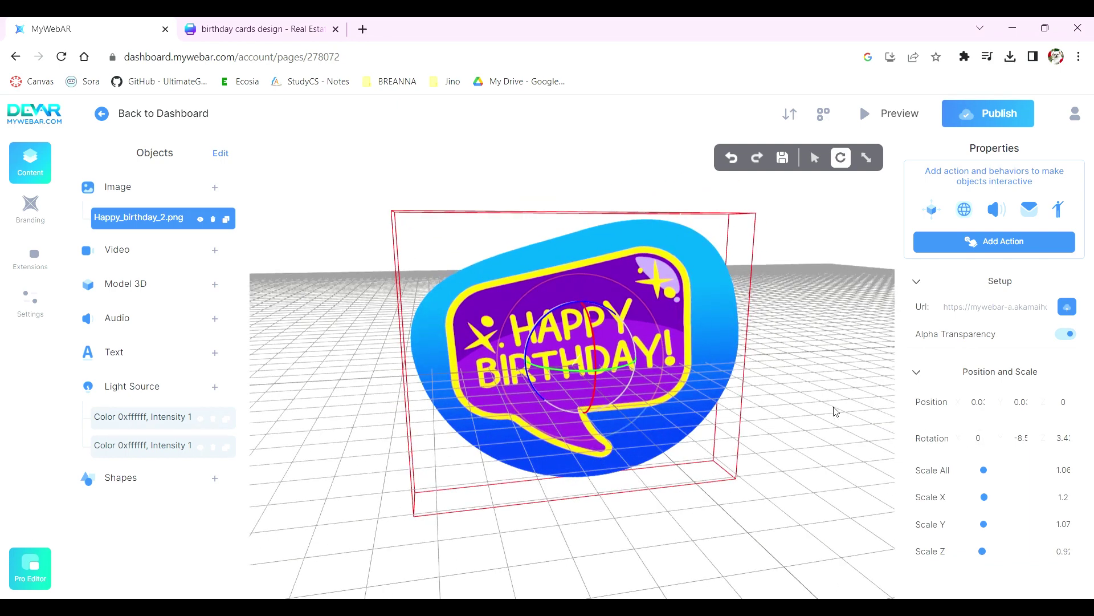
left_click(214, 220)
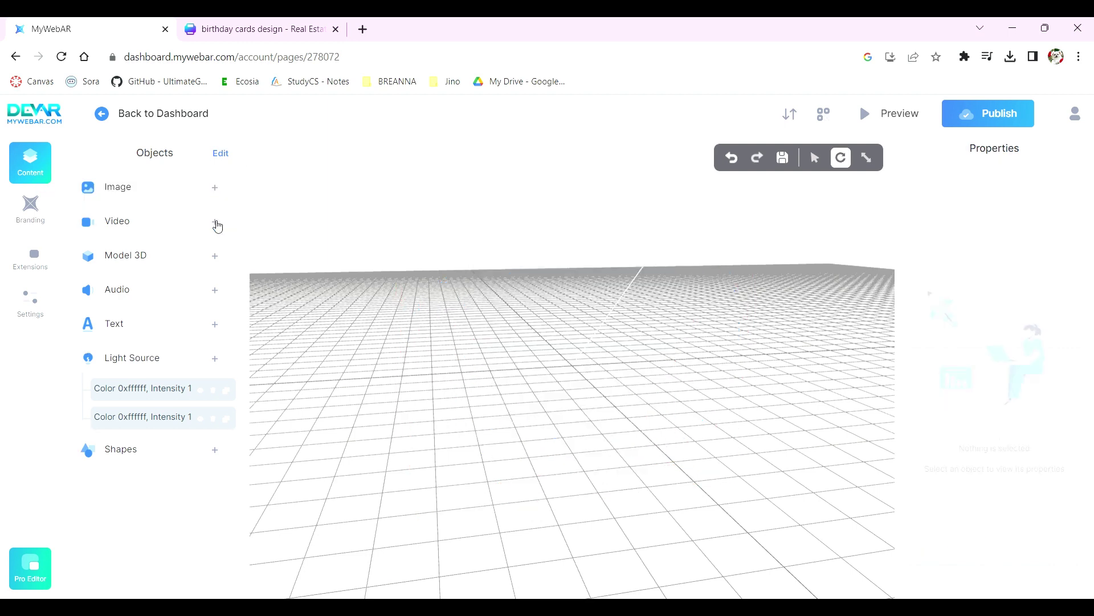
- Switch to Canva to look at page 2 of the birthday cards design, and return to MyWebAR
left_click(251, 28)
scroll(273, 198, "down", 5)
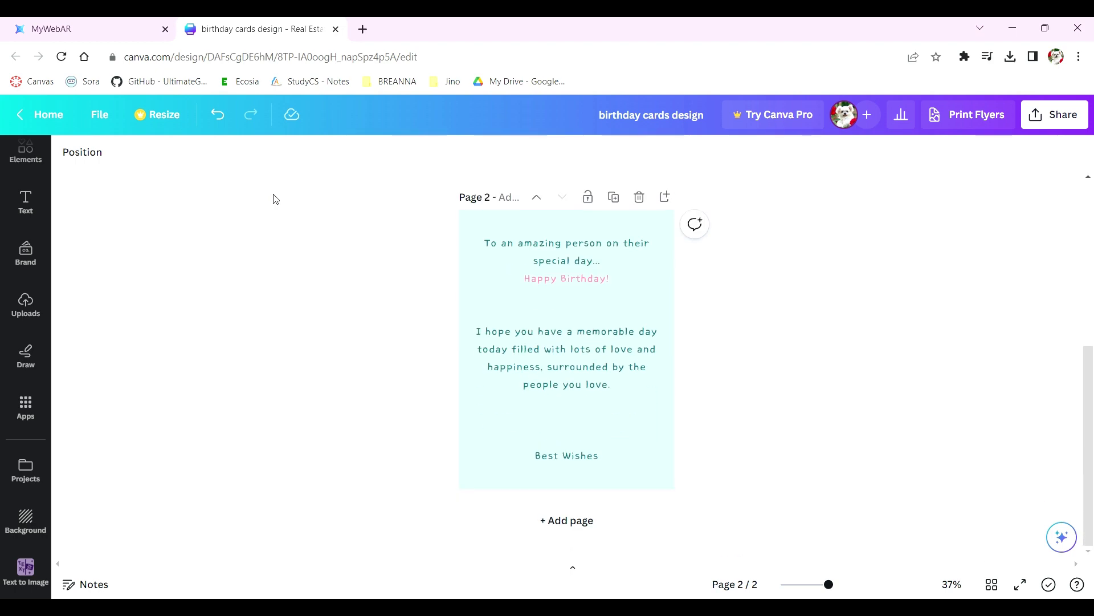
left_click(107, 23)
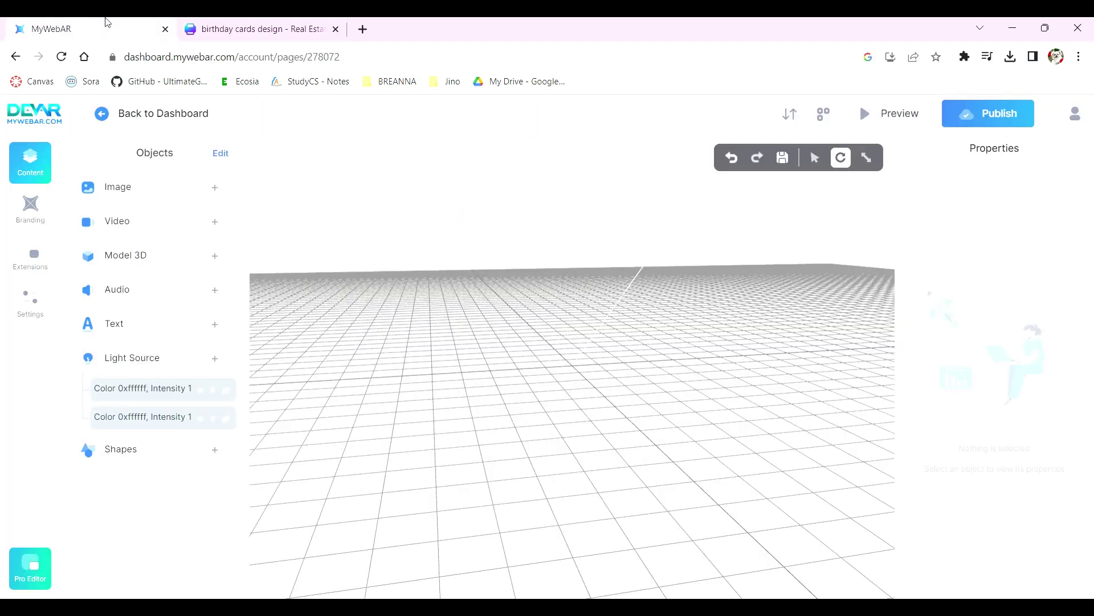
- Upload the birthday card message page as an image and add it to the scene with the default image options
left_click(222, 191)
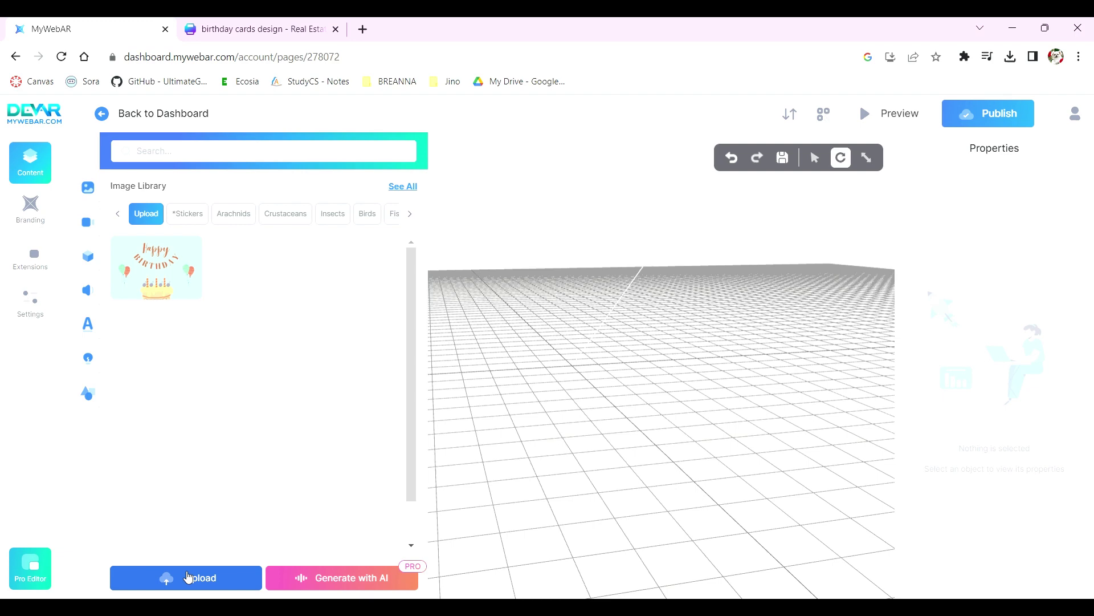
left_click(194, 578)
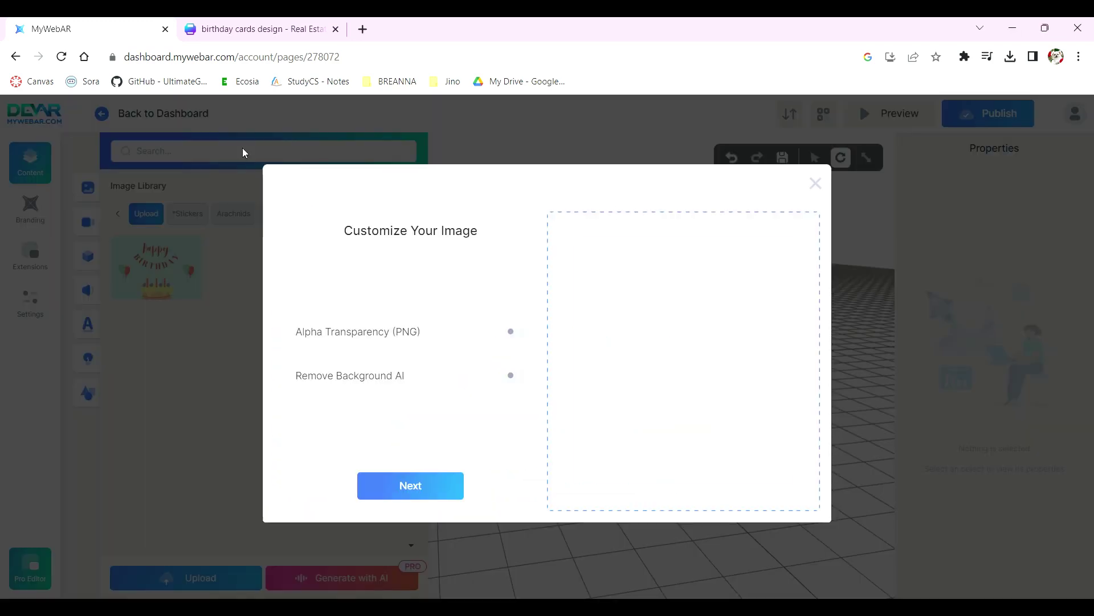
left_click(418, 491)
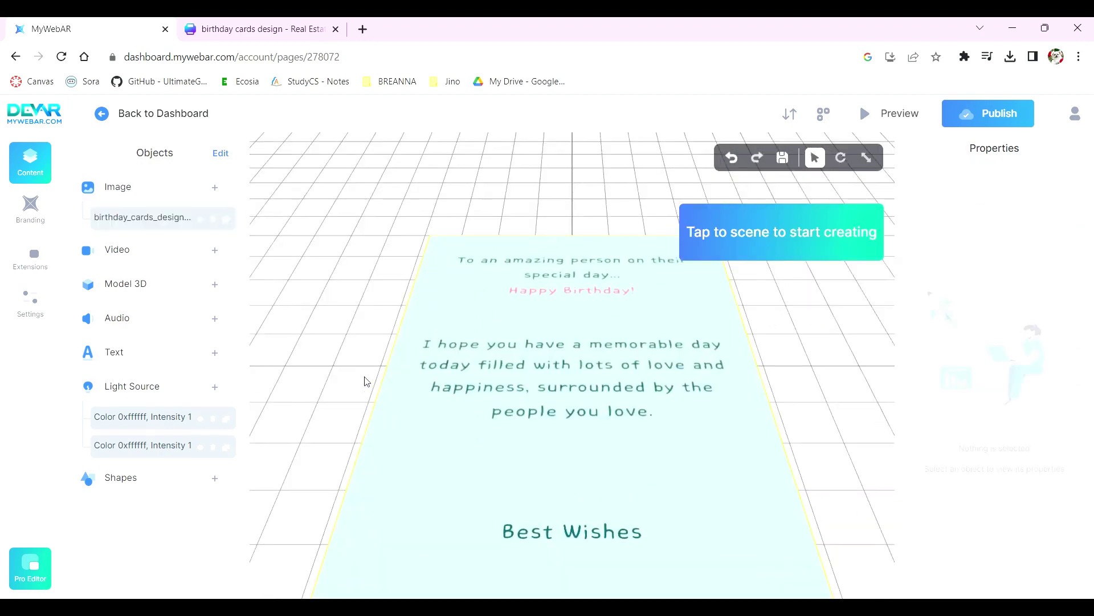
scroll(367, 381, "down", 2)
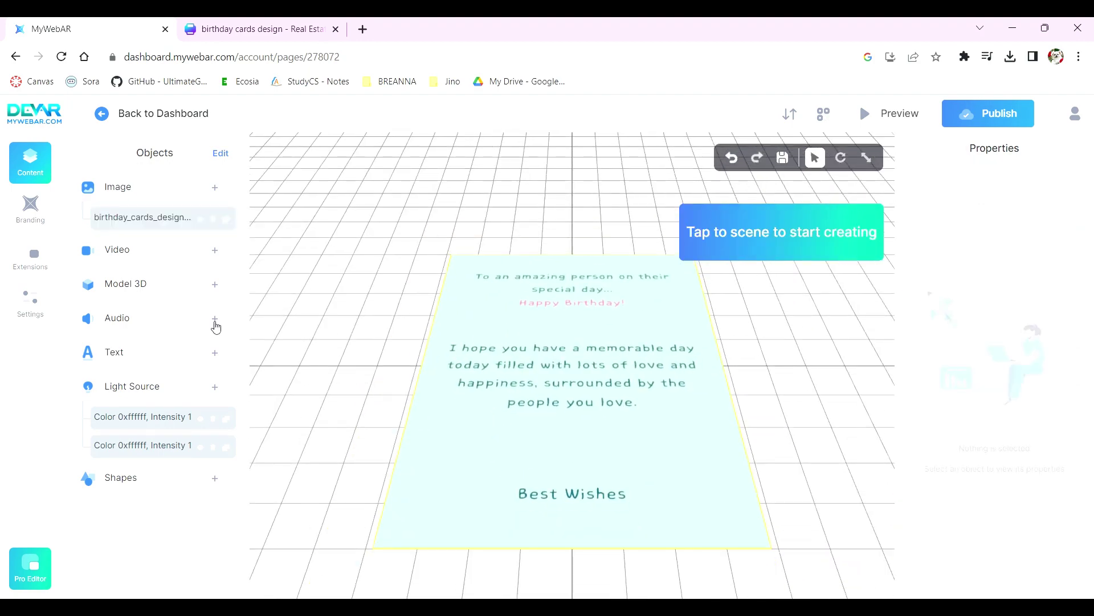
- Preview the Ambient Sea 01 sound from the Ambient category of the sound library and add it to the scene
left_click(215, 320)
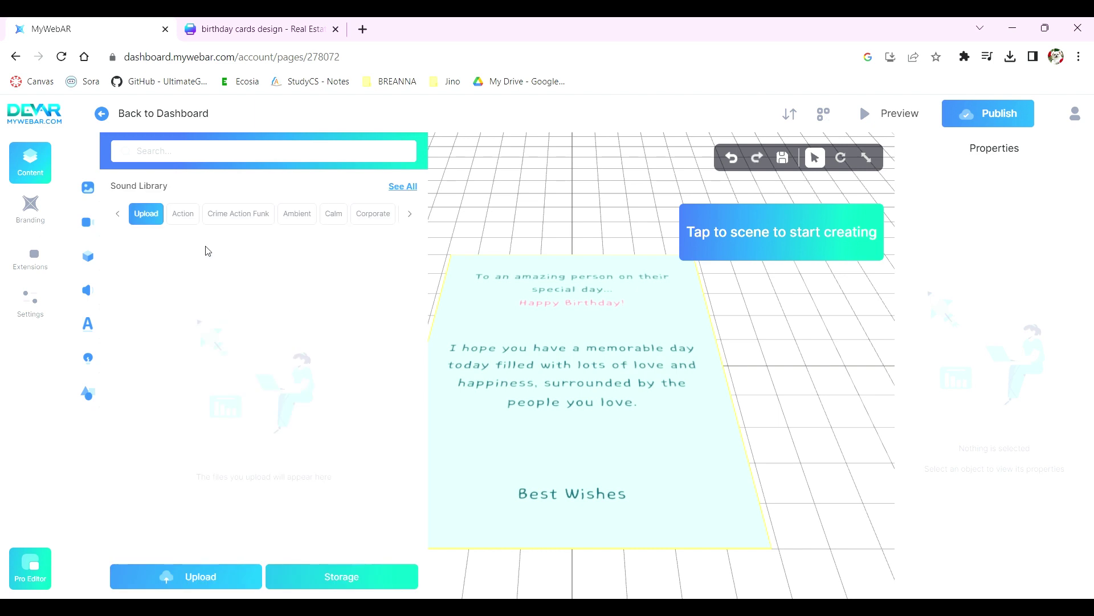
left_click(296, 215)
left_click(153, 304)
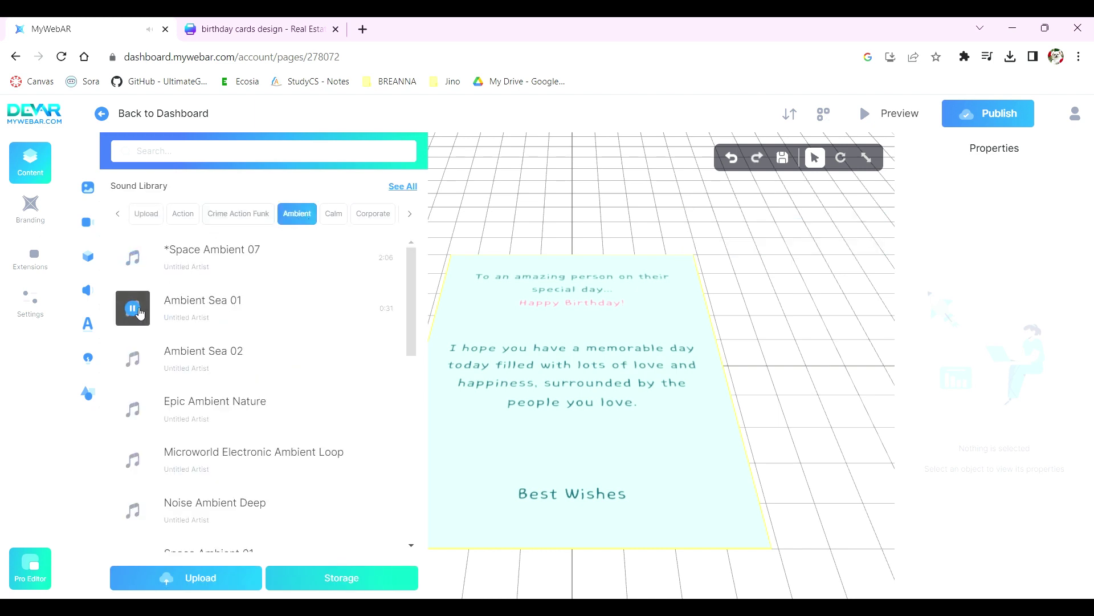
left_click(140, 313)
left_click(140, 313)
left_click(277, 297)
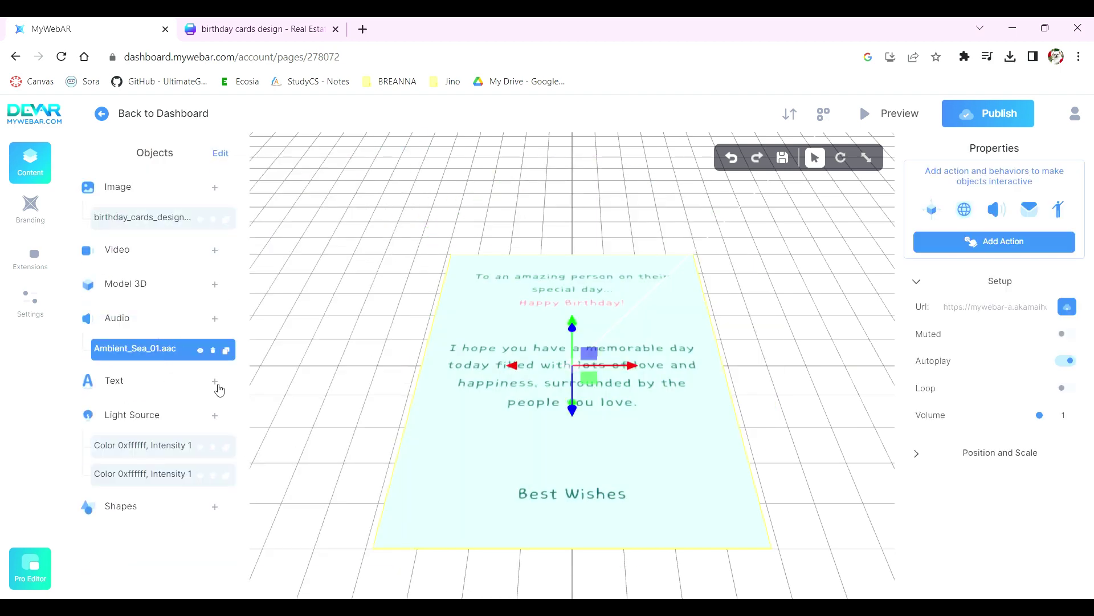
- Add a 3D text object reading "Happy Birthday" in Arial, size 16
left_click(215, 383)
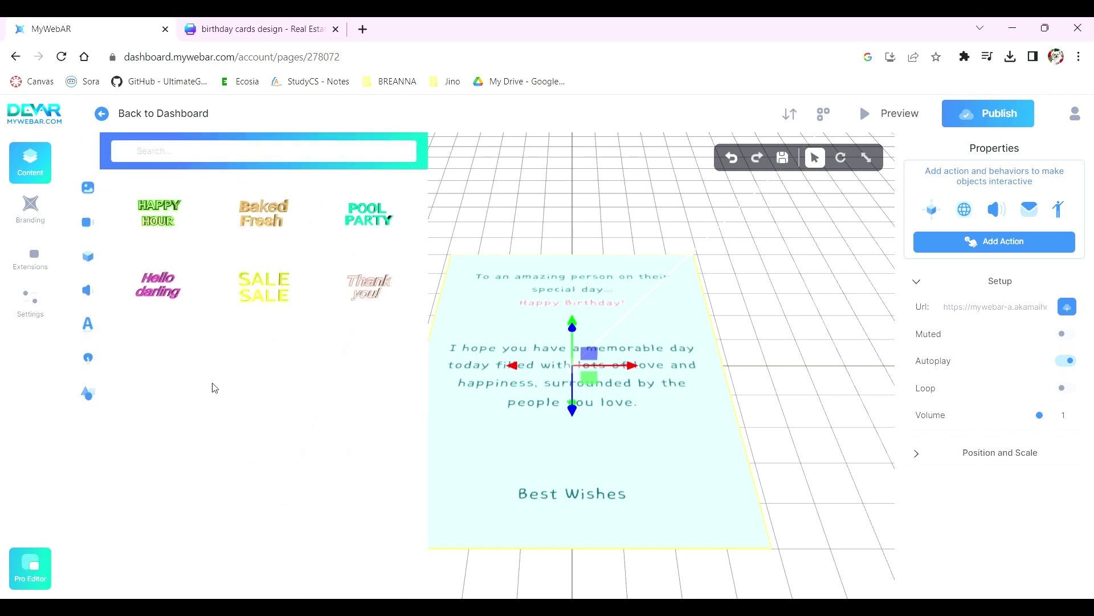
left_click(390, 314)
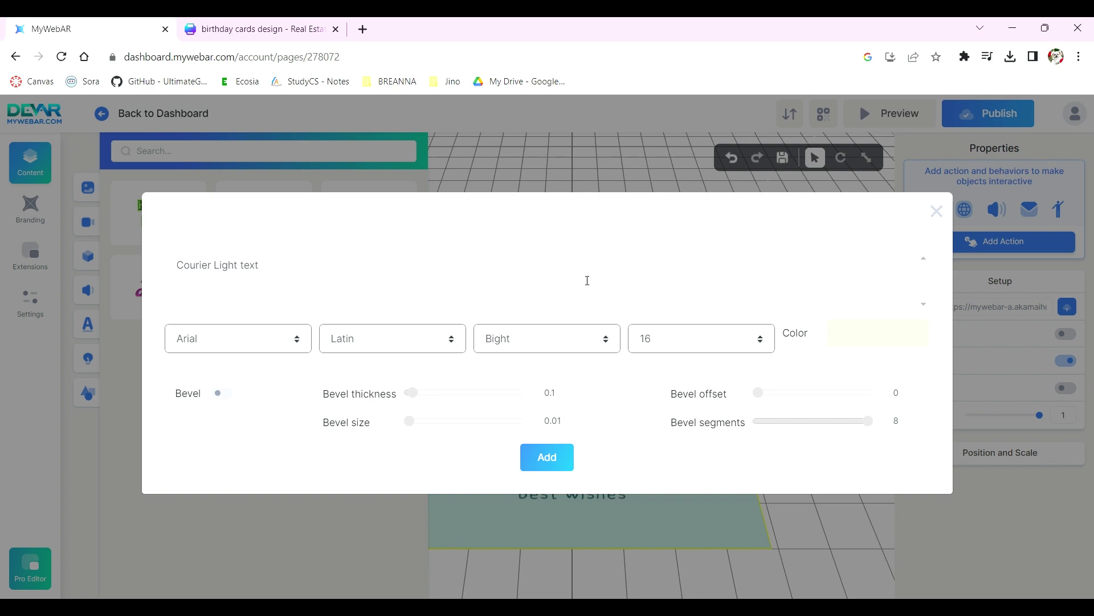
triple_click(587, 281)
type("Happy Birthday")
left_click(546, 457)
- Colour the Happy Birthday text dark blue and delete the text object from the scene
left_click_drag(630, 496, 573, 542)
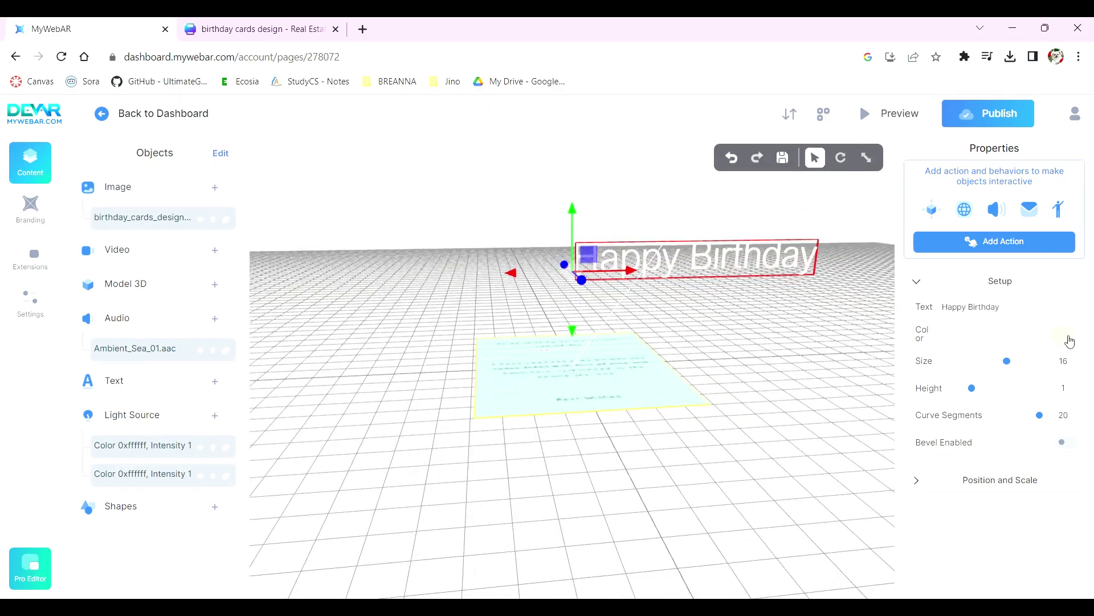
left_click_drag(1023, 386, 1064, 405)
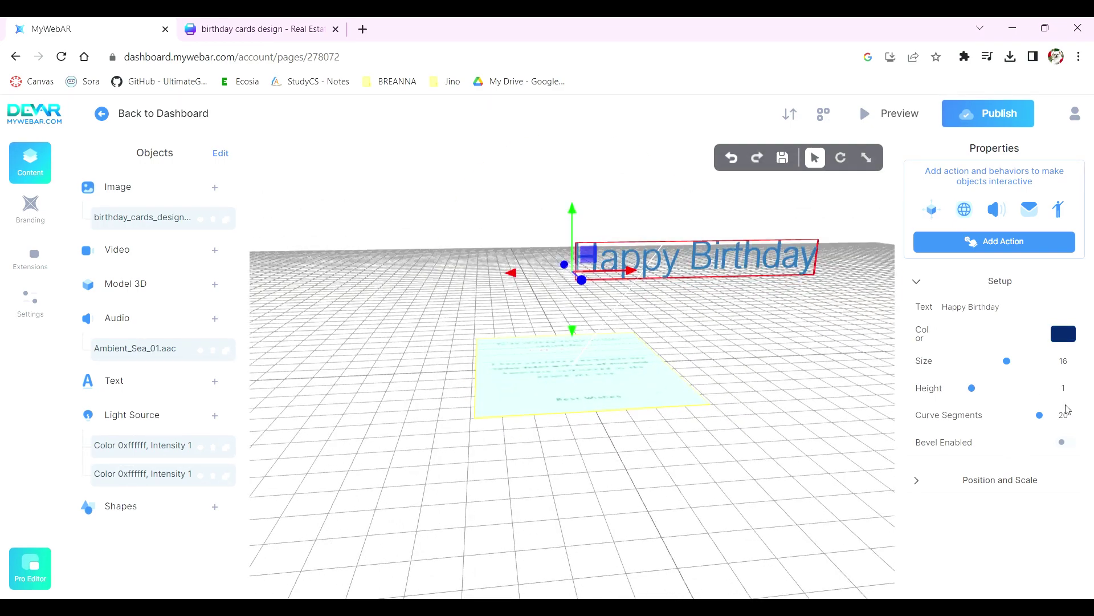
left_click_drag(782, 427, 767, 469)
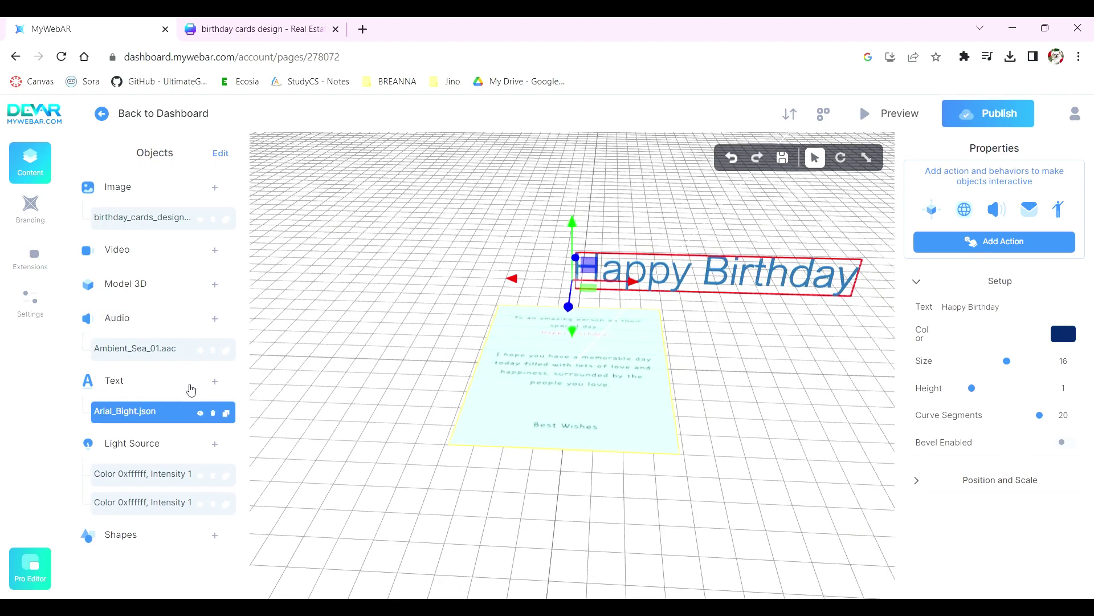
left_click(216, 417)
- Add a circle shape and lay it flat on the grid beside the right edge of the birthday card
left_click(216, 506)
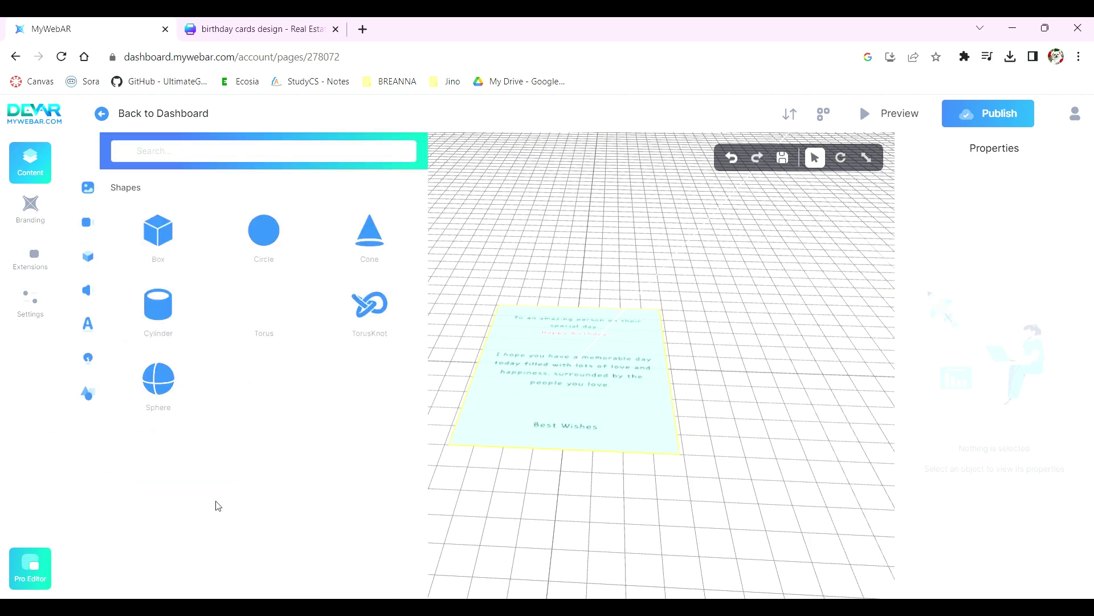
left_click(285, 252)
left_click_drag(719, 494, 615, 466)
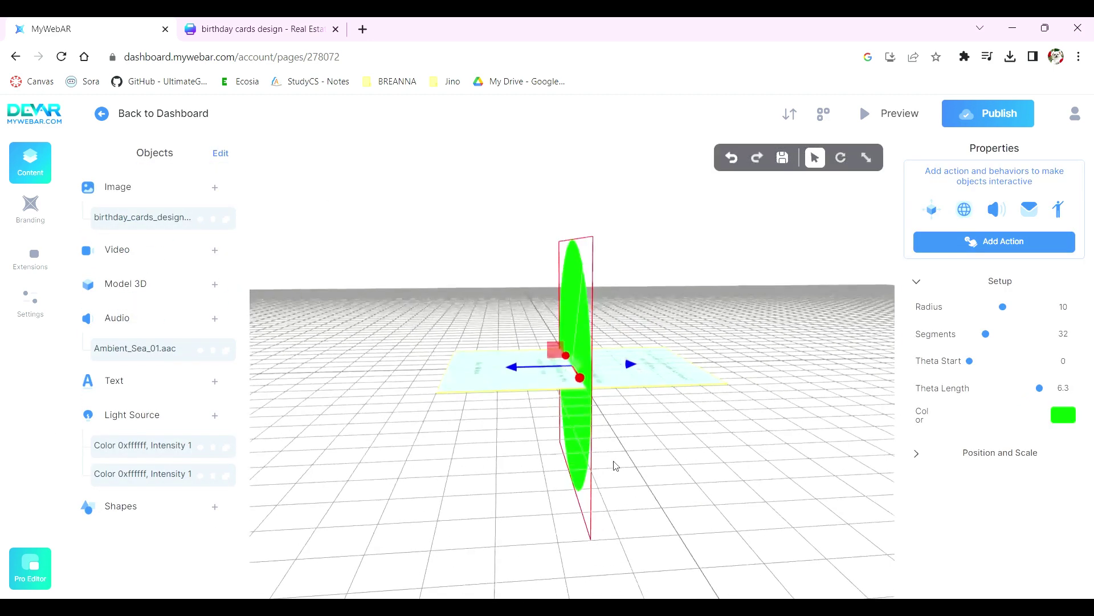
left_click(840, 157)
left_click_drag(546, 321, 846, 360)
left_click(816, 159)
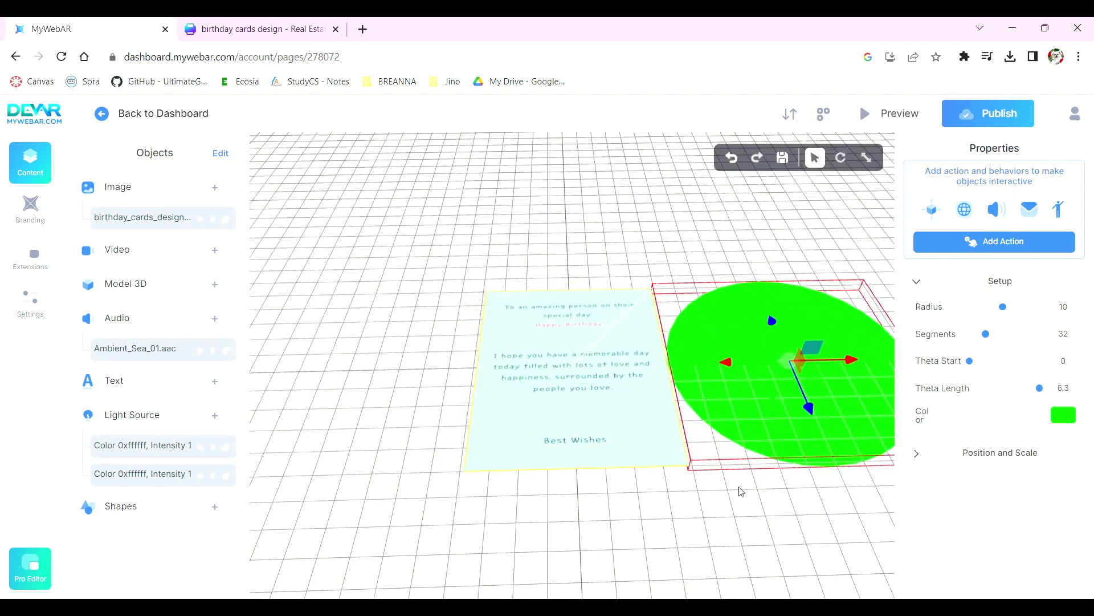
- Delete the circle shape from the scene and select the birthday card image
left_click(143, 513)
left_click(213, 537)
left_click(570, 371)
left_click_drag(527, 533, 410, 481)
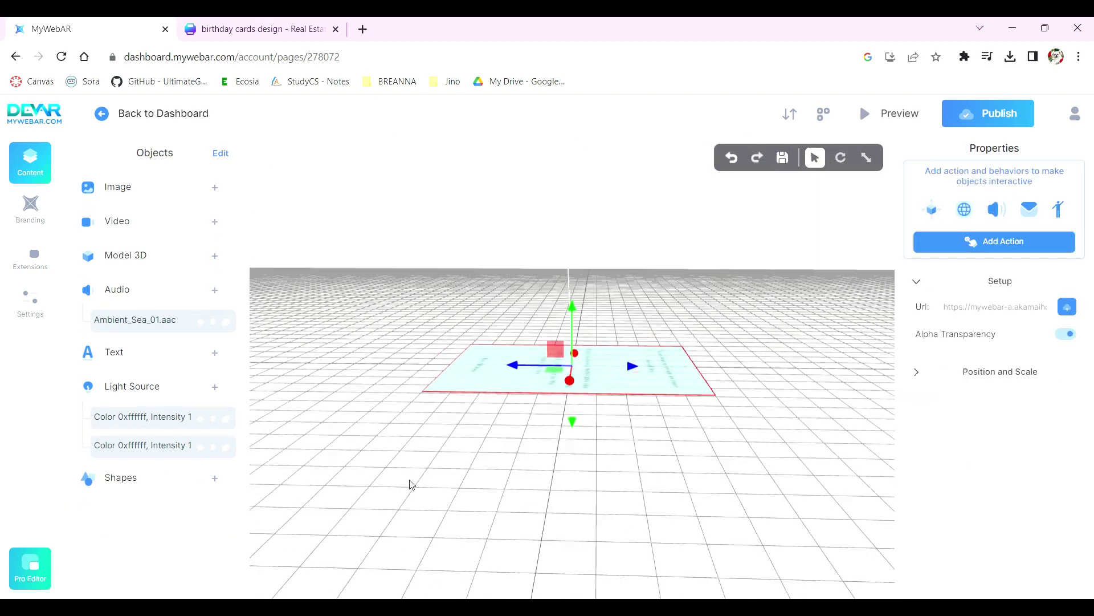
- Stand the selected card image upright and raise it to a Y position of about 0.5
left_click(840, 158)
left_click(999, 371)
left_click_drag(599, 317, 744, 431)
left_click(866, 158)
left_click(815, 158)
left_click_drag(572, 305, 544, 182)
left_click_drag(656, 256, 792, 337)
- Add the birthday cake card image to the scene and stand it upright with an X rotation of 0
left_click(215, 187)
left_click(244, 217)
left_click_drag(781, 376, 691, 438)
double_click(978, 438)
type("0")
left_click_drag(775, 431, 850, 420)
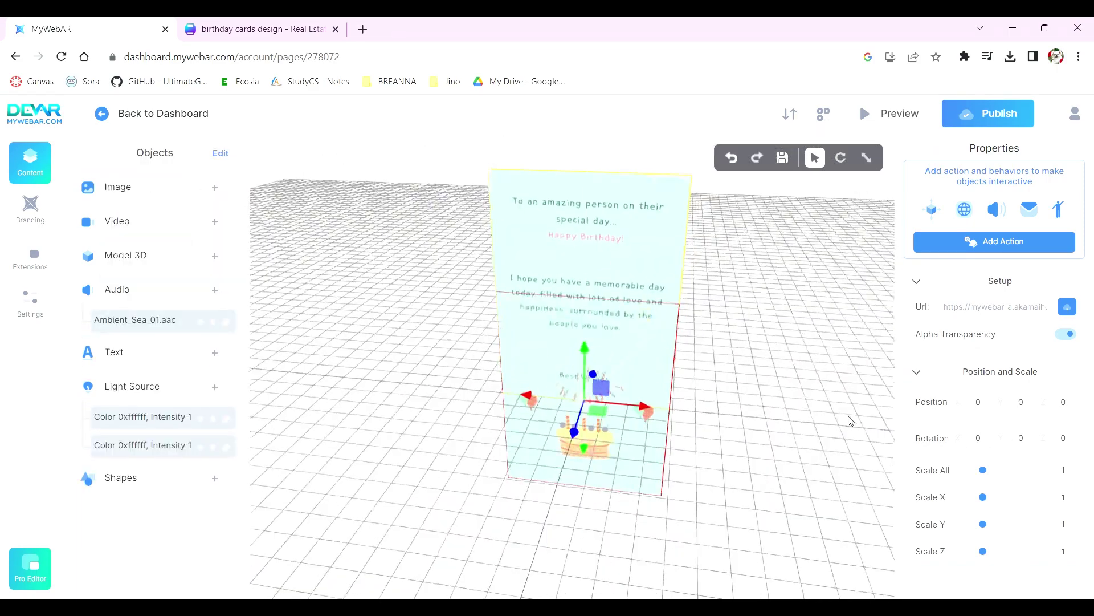
- Set the cake image's Y position to 0.5 and rotate it about -22 degrees around its vertical axis
double_click(1021, 403)
type("0.5")
double_click(1022, 403)
type("0.2")
left_click_drag(892, 195, 805, 208)
left_click(841, 157)
left_click_drag(516, 322, 543, 342)
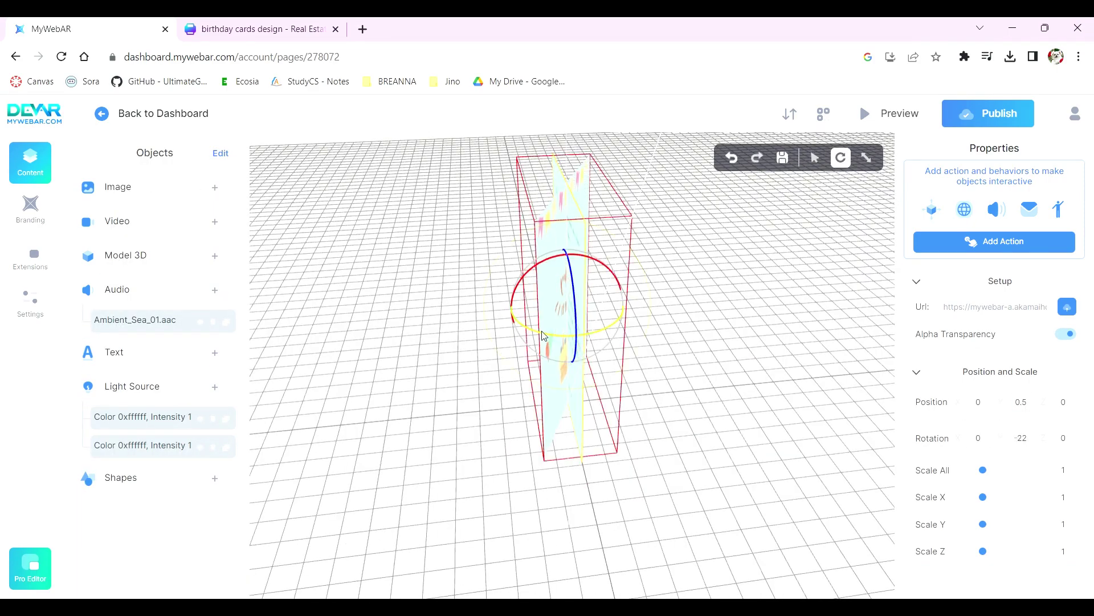
- Set the cake image's Y rotation to -50 and move it to about X -0.1, Z 0.21
double_click(1022, 440)
type("-50")
left_click_drag(852, 393, 736, 459)
left_click(815, 157)
left_click_drag(533, 350, 492, 352)
left_click_drag(551, 399, 552, 483)
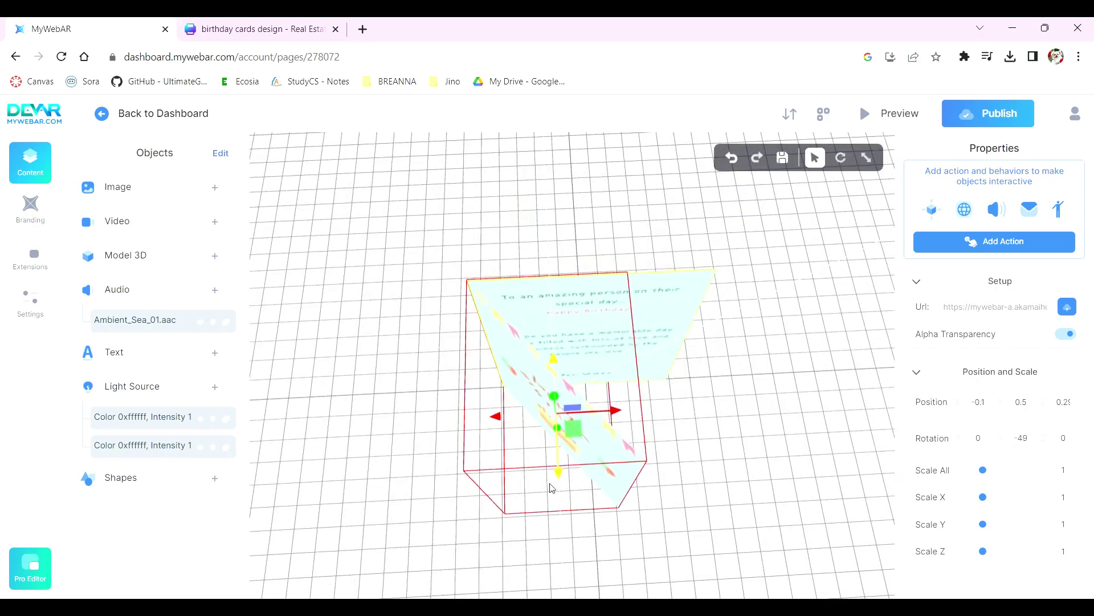
- Set the cake image's Y rotation to -75 and shift it to about X -0.2, Z 0.37, aligning it with the message page like an open card
left_click_drag(798, 508, 913, 435)
double_click(1021, 438)
type("-75")
left_click_drag(485, 358, 420, 361)
left_click_drag(342, 376, 456, 433)
left_click_drag(723, 387, 745, 401)
left_click_drag(516, 364, 414, 427)
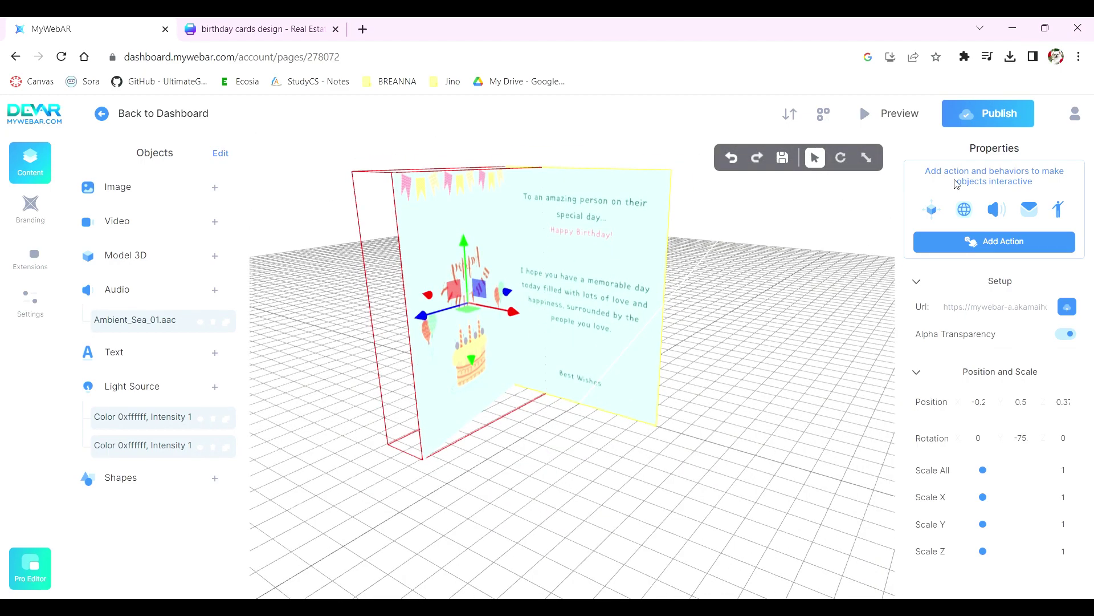
- Launch the project preview, examine the open birthday card in the room view, and return to the editor
left_click(885, 123)
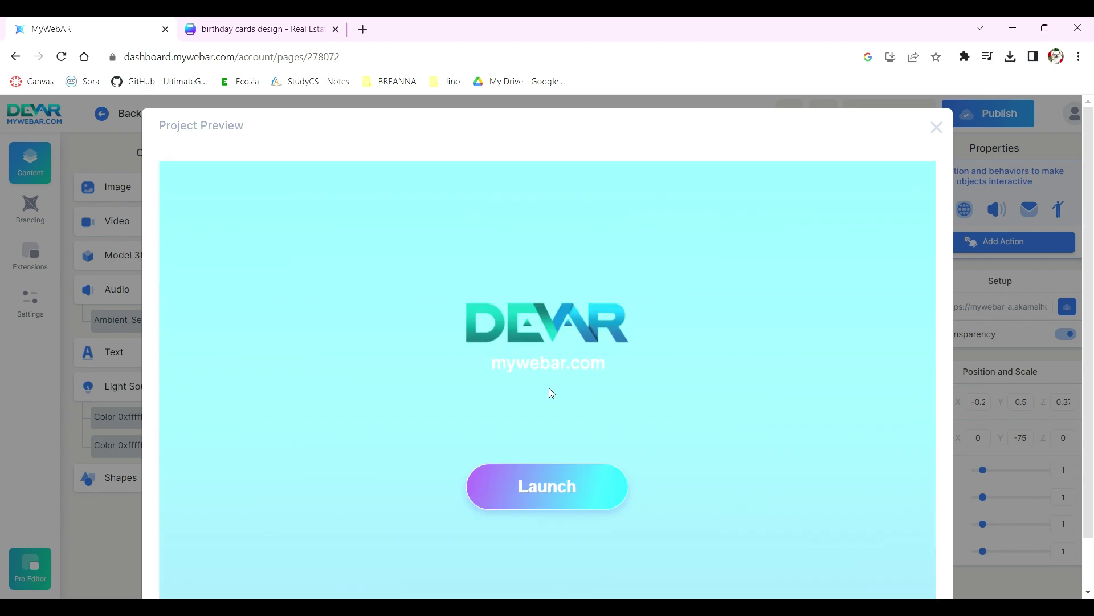
left_click(549, 486)
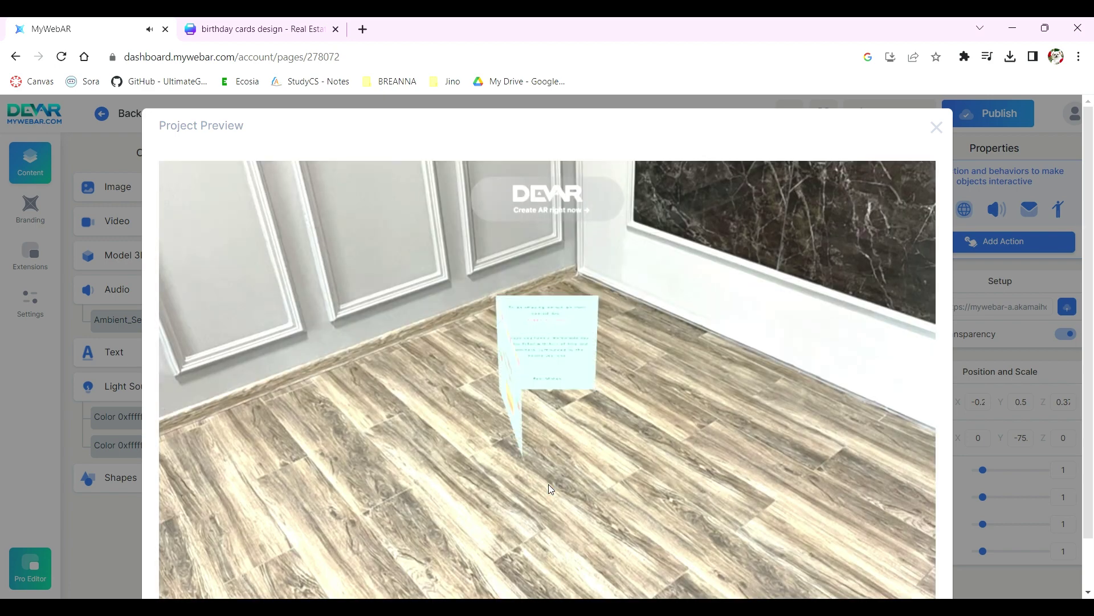
scroll(862, 335, "down", 1)
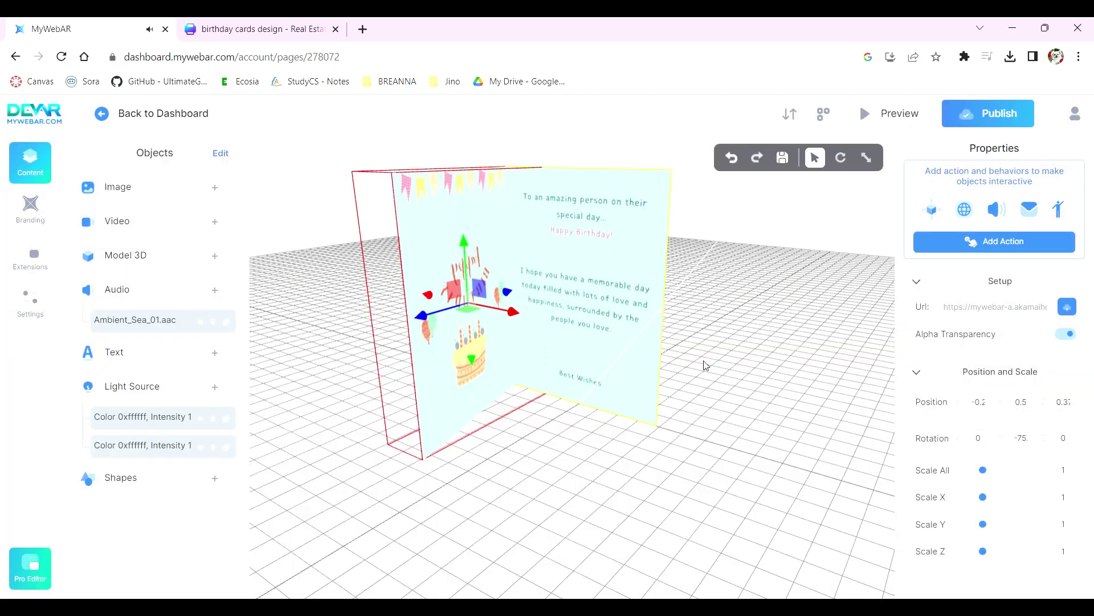
- Publish the birthday card project
left_click_drag(703, 364, 745, 381)
scroll(745, 382, "down", 5)
left_click_drag(371, 202, 399, 342)
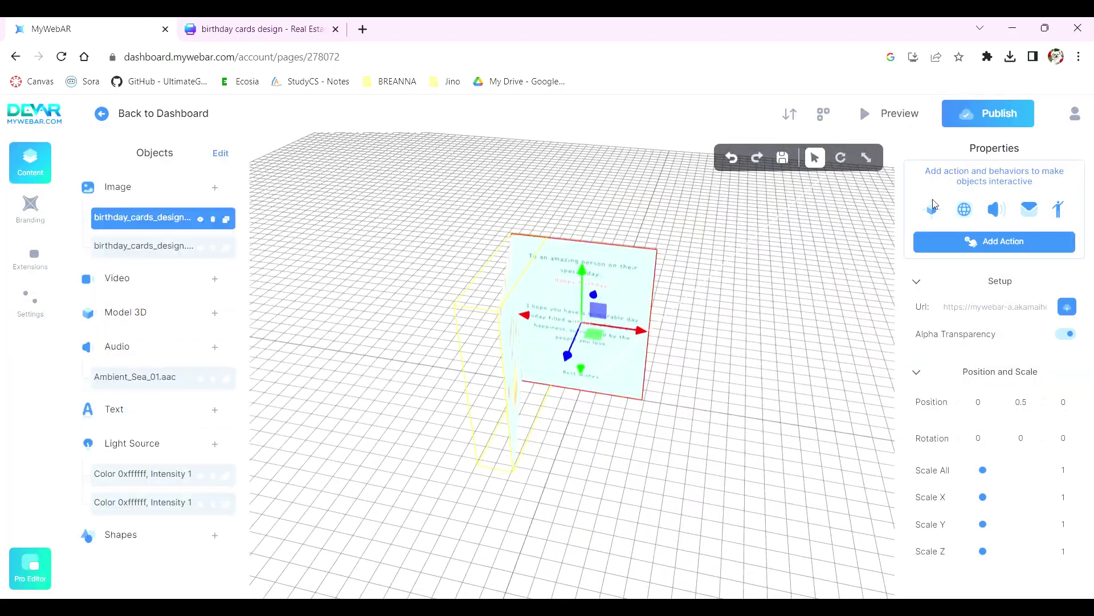
left_click(983, 116)
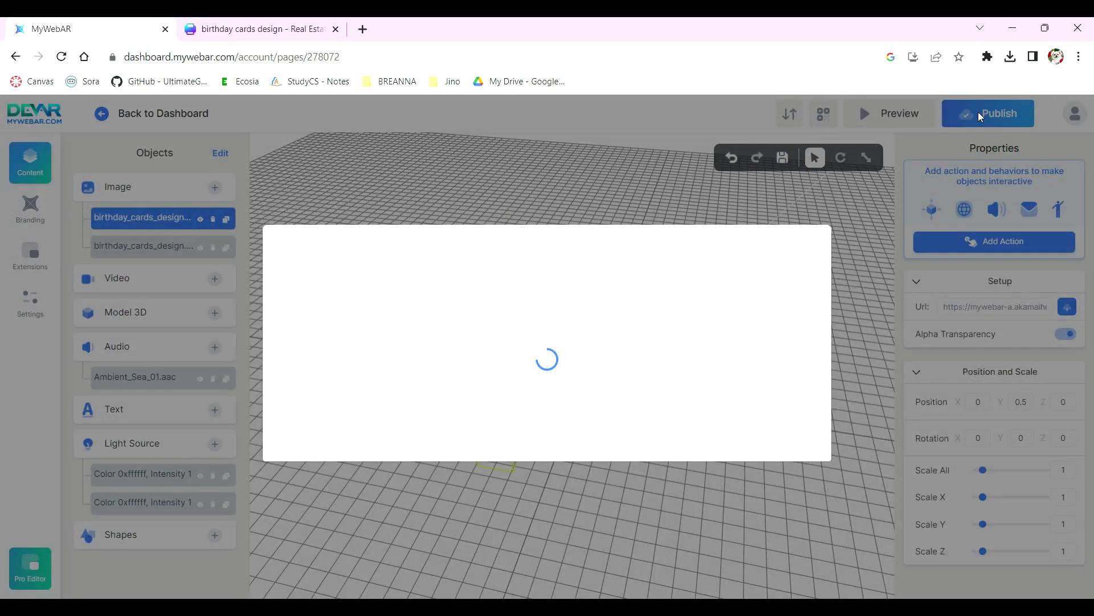